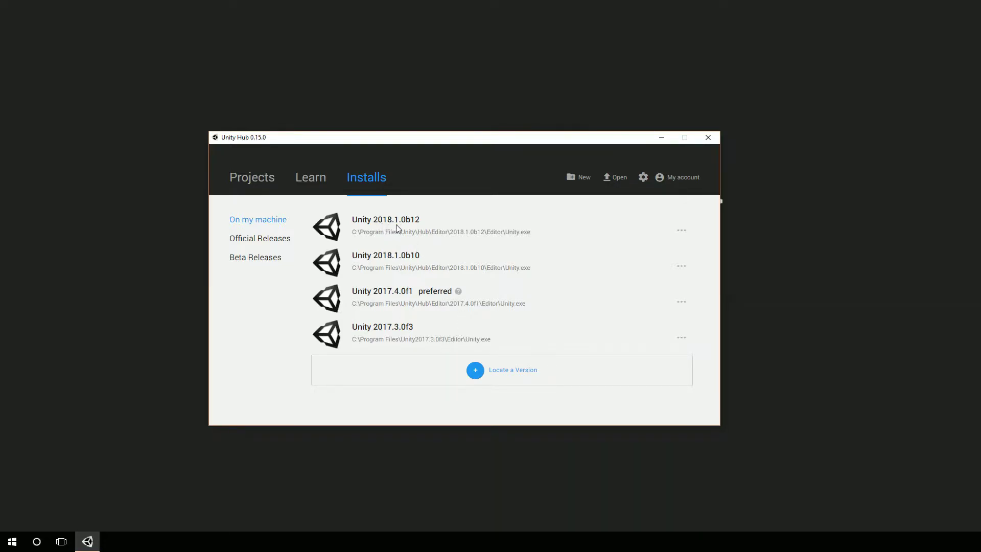
Bring up the 2018.1.0b12 install's options menu, after briefly checking the new-project form and b10 options
left_click(681, 231)
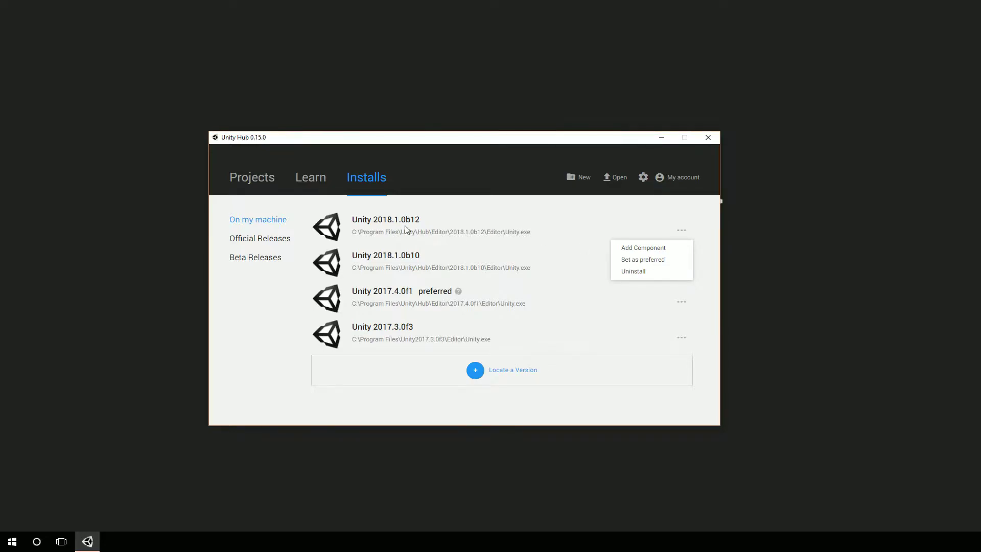
left_click(581, 179)
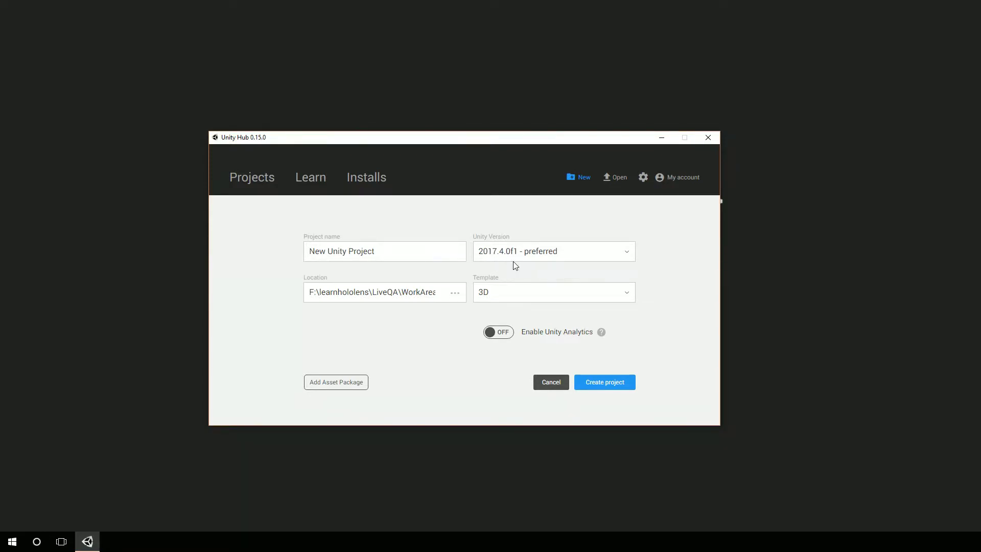
left_click(367, 176)
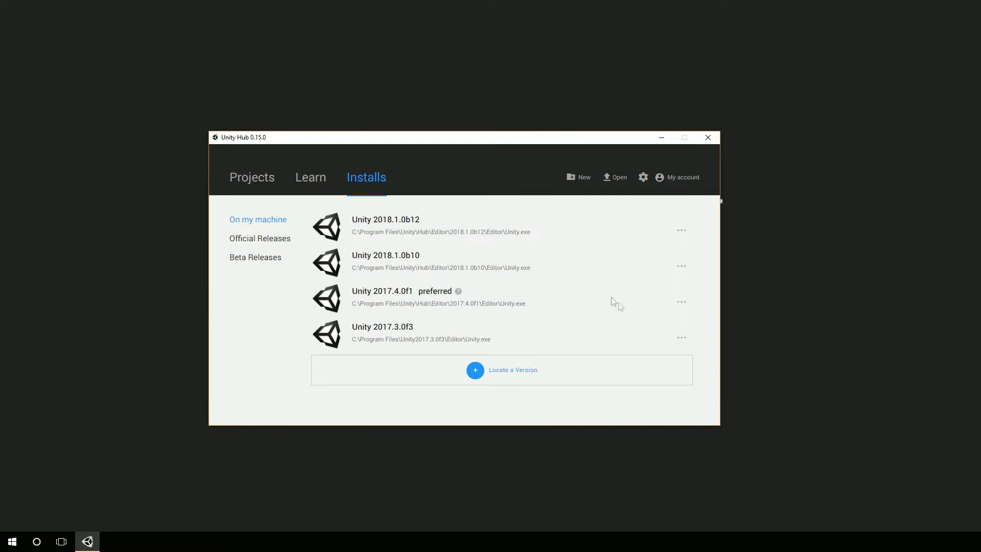
left_click(681, 267)
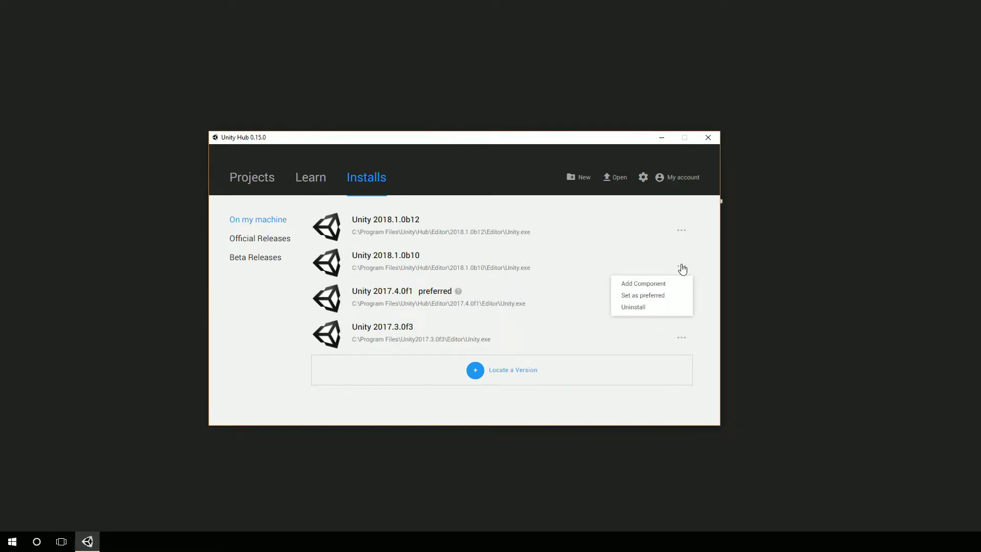
left_click(683, 230)
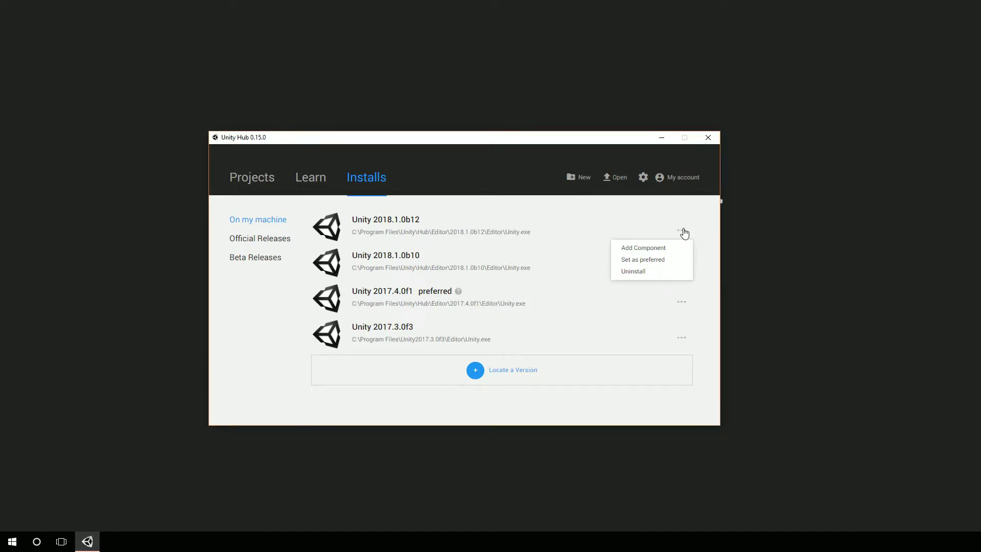
left_click(683, 231)
left_click(683, 231)
left_click(640, 249)
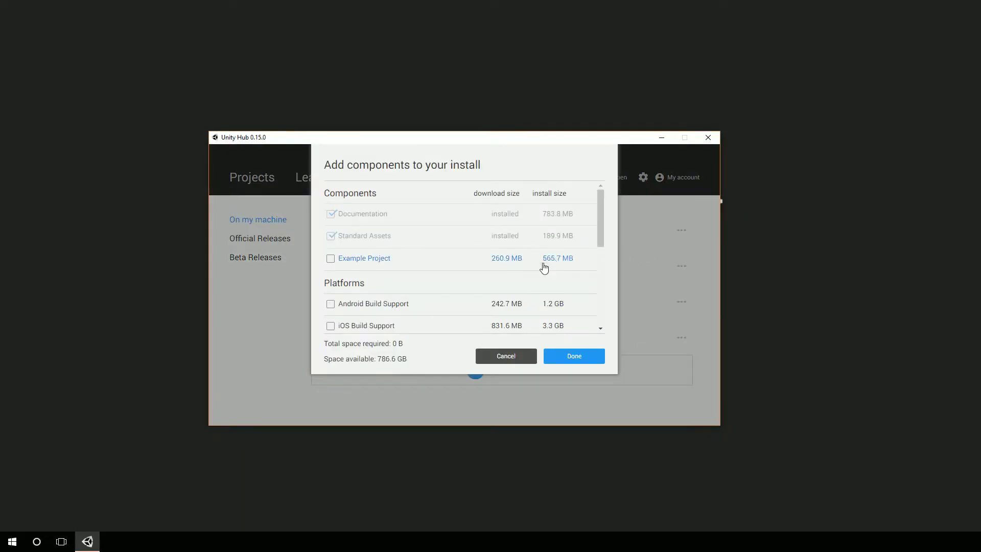
left_click(374, 260)
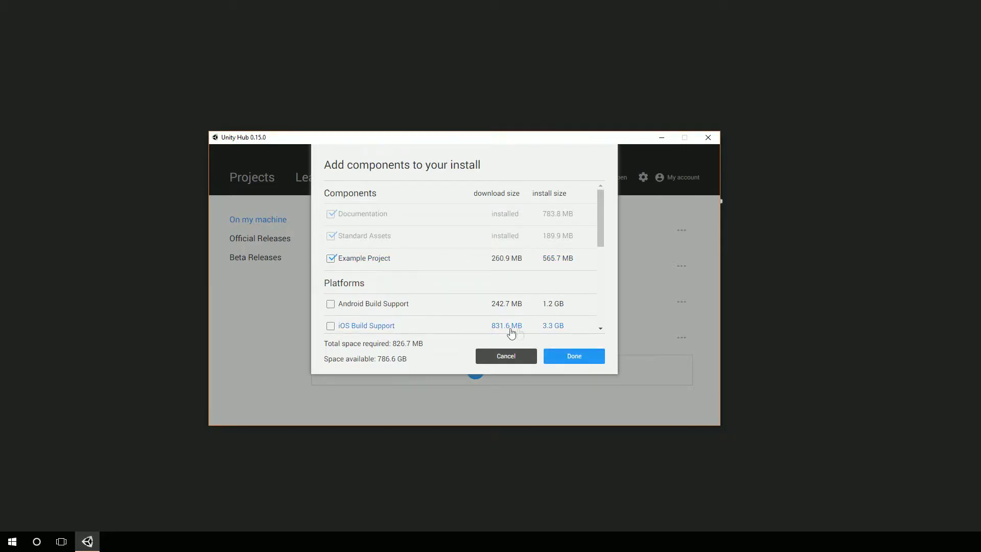
left_click(360, 262)
scroll(393, 278, "down", 4)
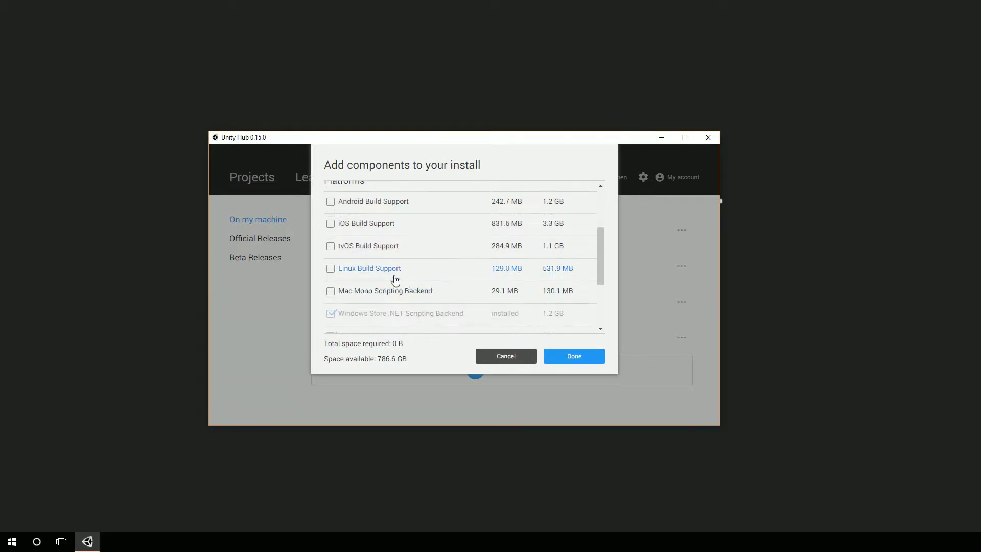
scroll(368, 271, "down", 3)
scroll(378, 269, "up", 3)
scroll(372, 262, "down", 3)
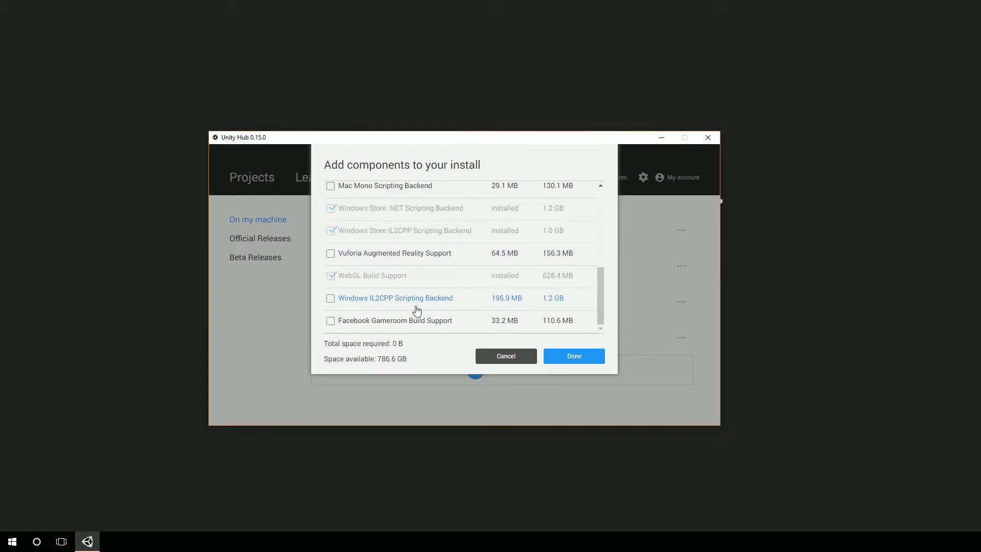
left_click(507, 361)
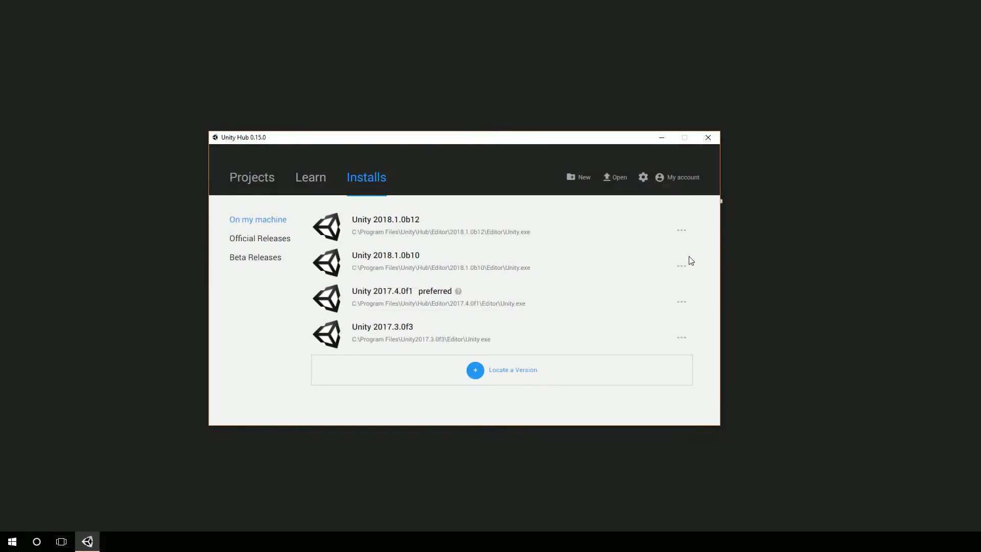
Browse Official Releases, then Beta Releases, where Unity 2018.1.0b13 is listed for download
left_click(260, 244)
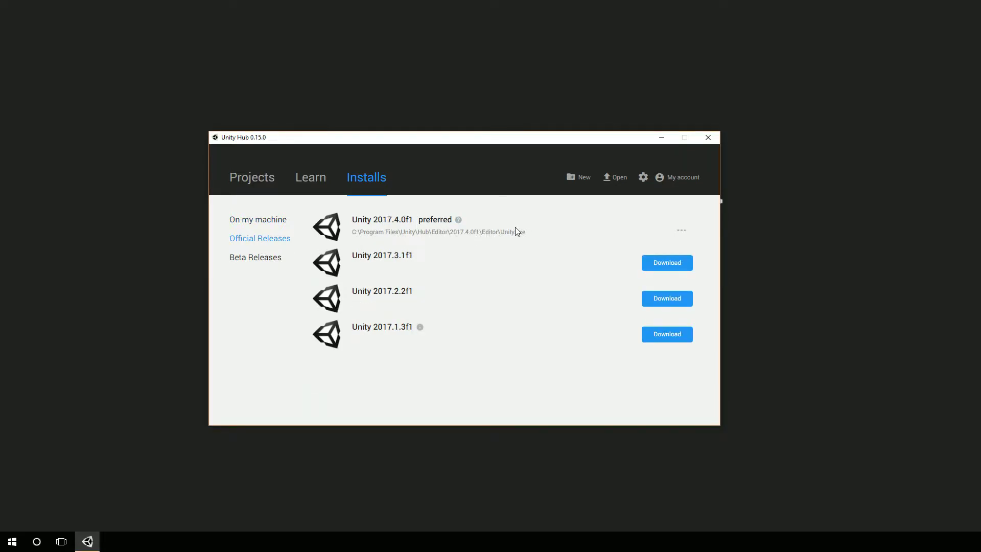
left_click(260, 262)
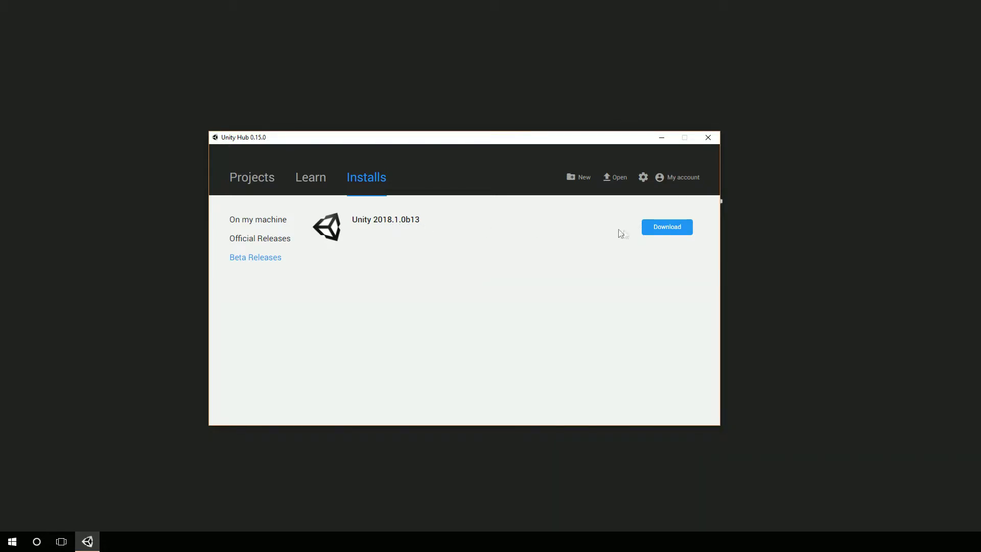
Download 2018.1.0b13 without Documentation or Example Project, adding Windows Store .NET Backend and WebGL Build Support
left_click(666, 229)
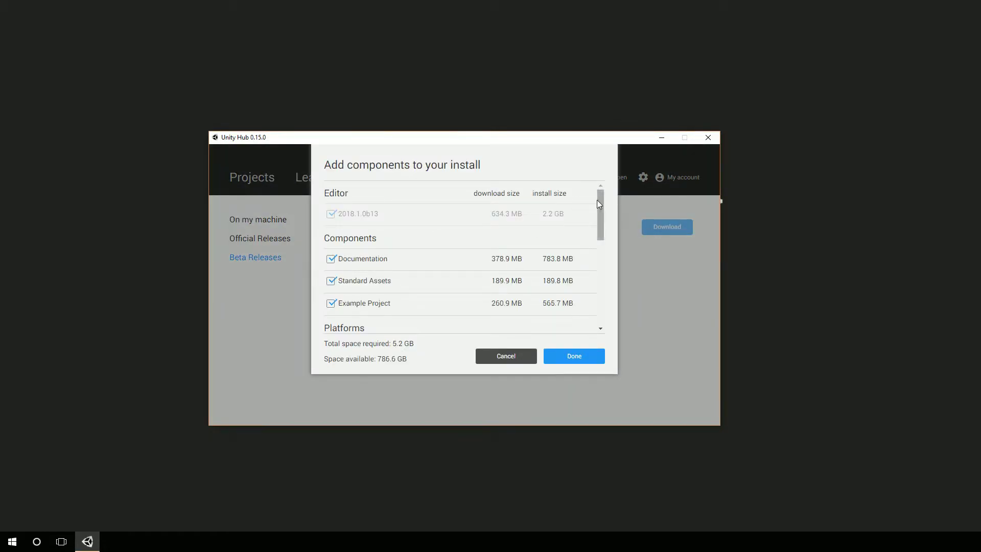
mouse_move(600, 200)
left_mouse_down()
mouse_move(599, 305)
mouse_move(600, 205)
left_mouse_up()
left_click(331, 259)
left_click(330, 305)
left_click_drag(598, 209, 600, 289)
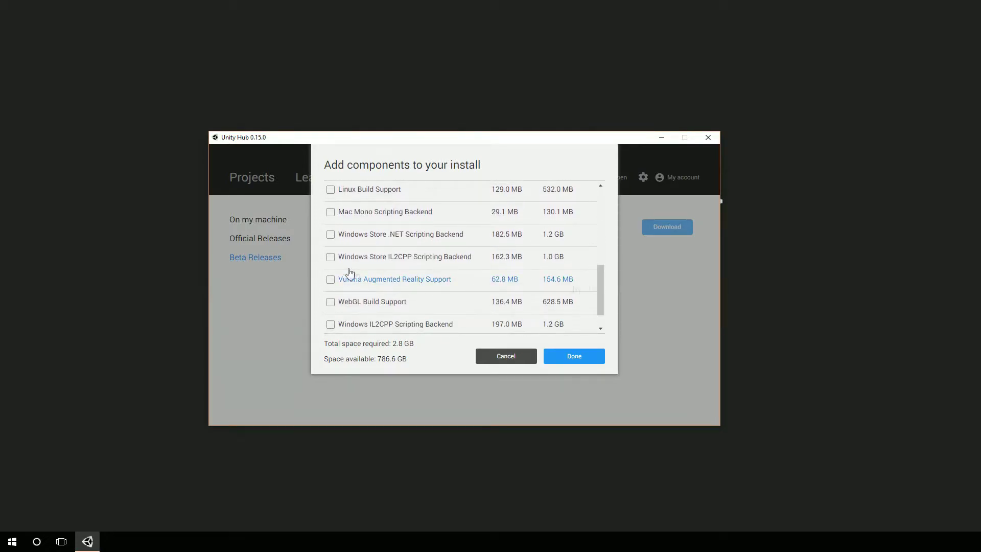
left_click(331, 235)
left_click(331, 302)
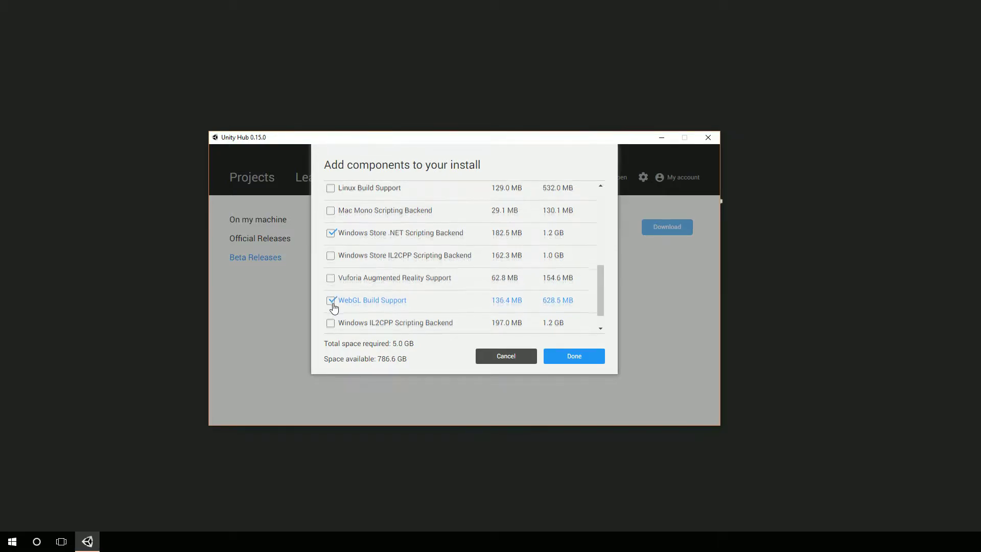
scroll(333, 308, "down", 1)
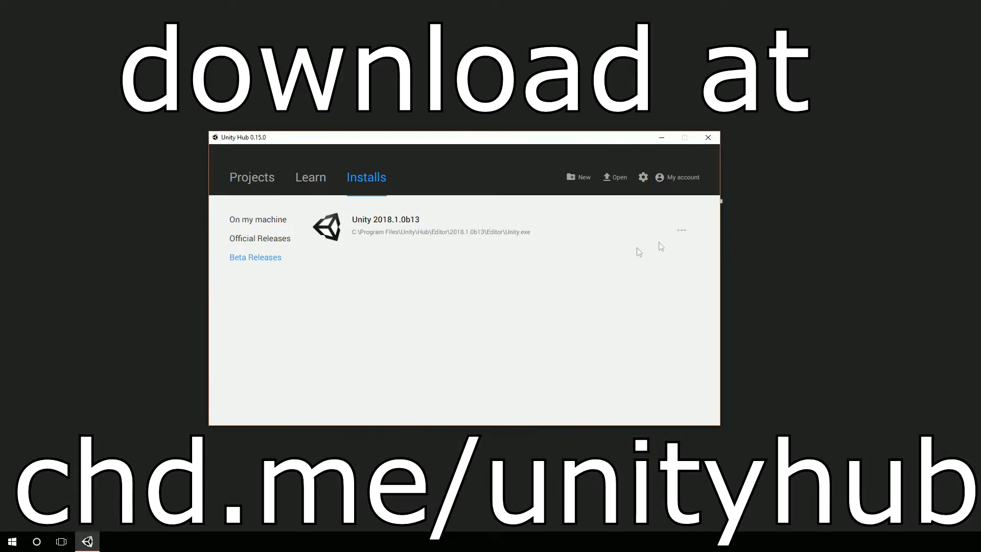
Uninstall Unity 2018.1.0b12 from the On my machine list, then return to Projects
left_click(681, 231)
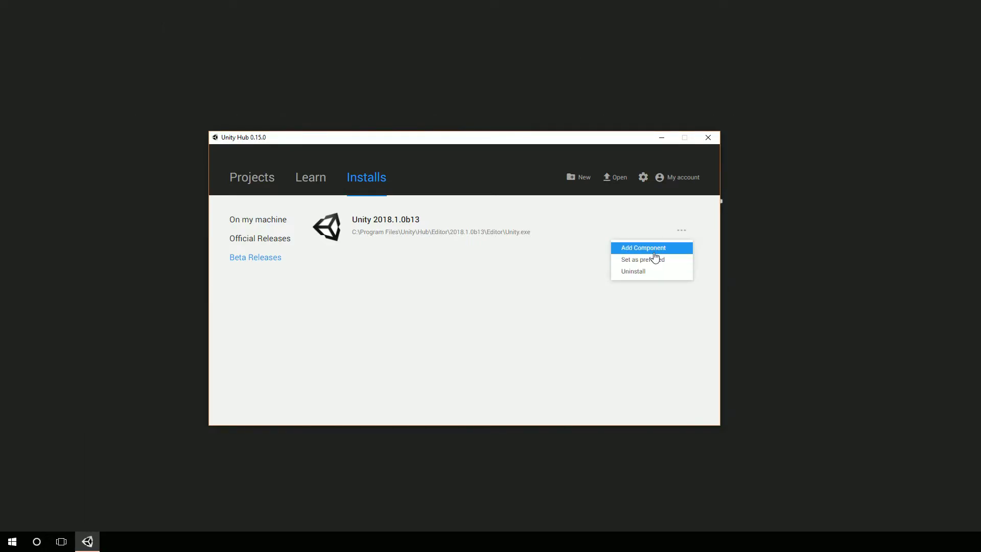
left_click(538, 270)
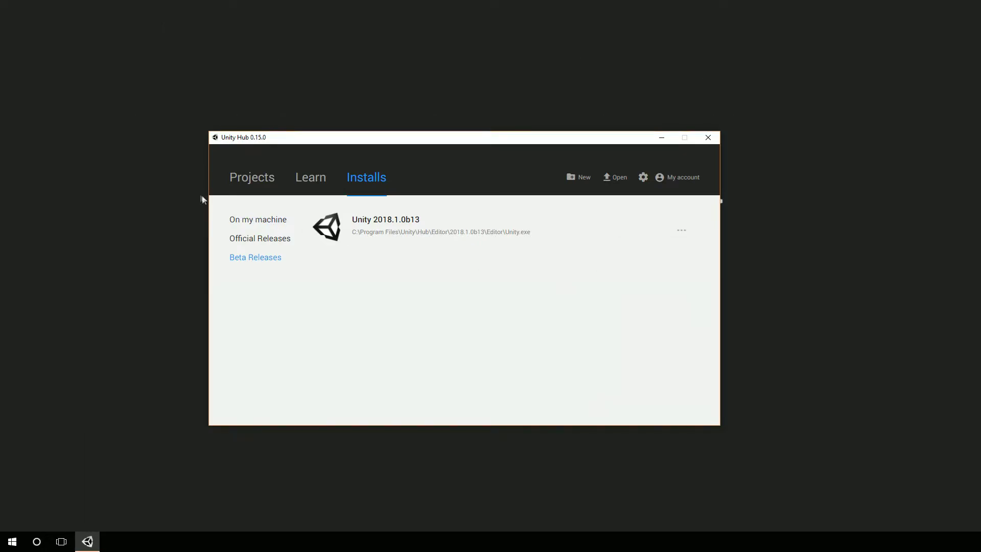
left_click(250, 222)
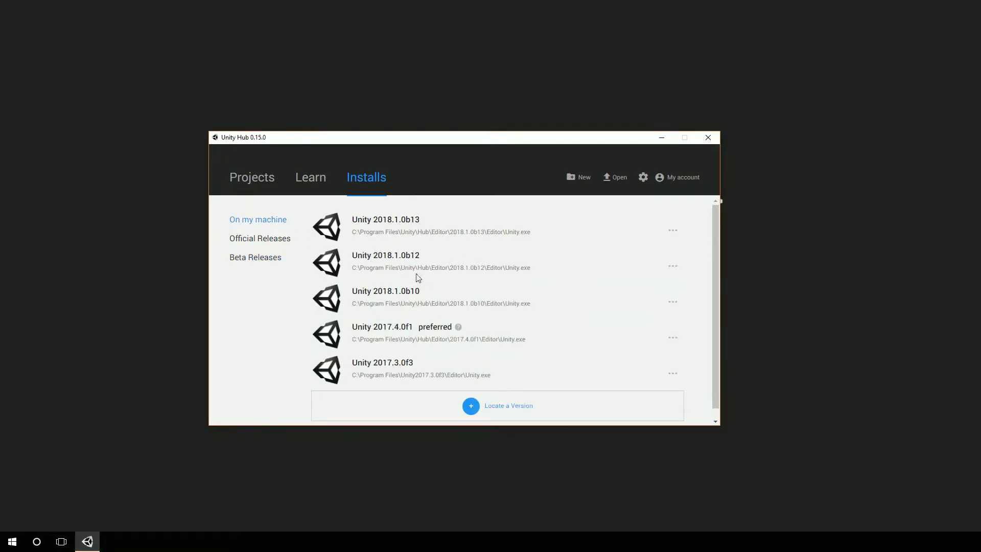
left_click(672, 268)
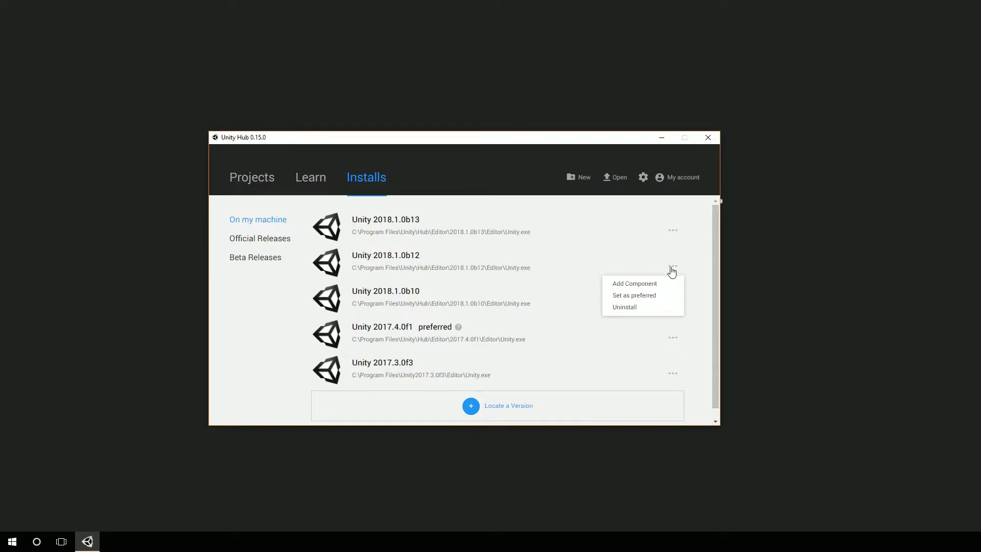
left_click(641, 307)
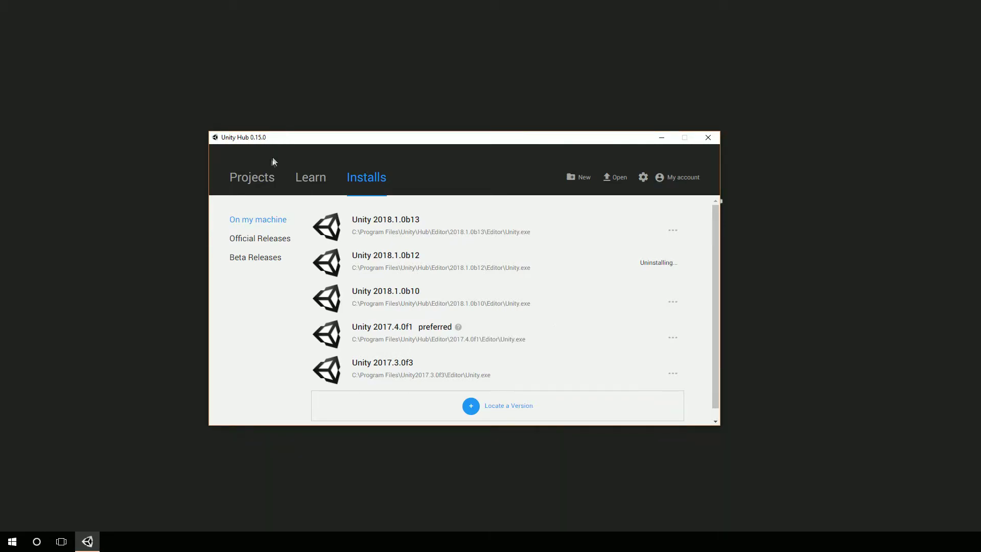
left_click(256, 179)
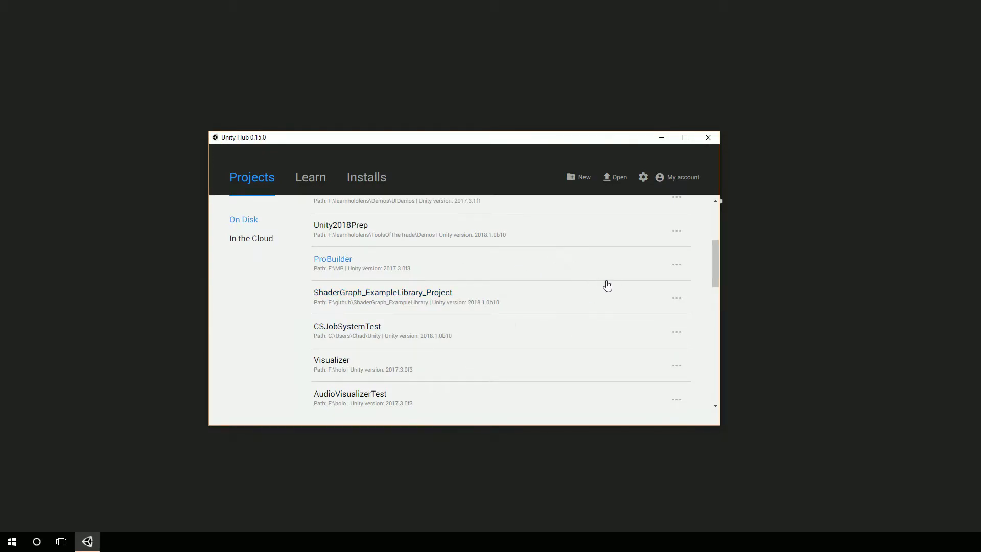
Close the Visualizer Advanced Open dialog, leaving 2017.3.0f3 and Current Build Target unchanged
left_click(676, 366)
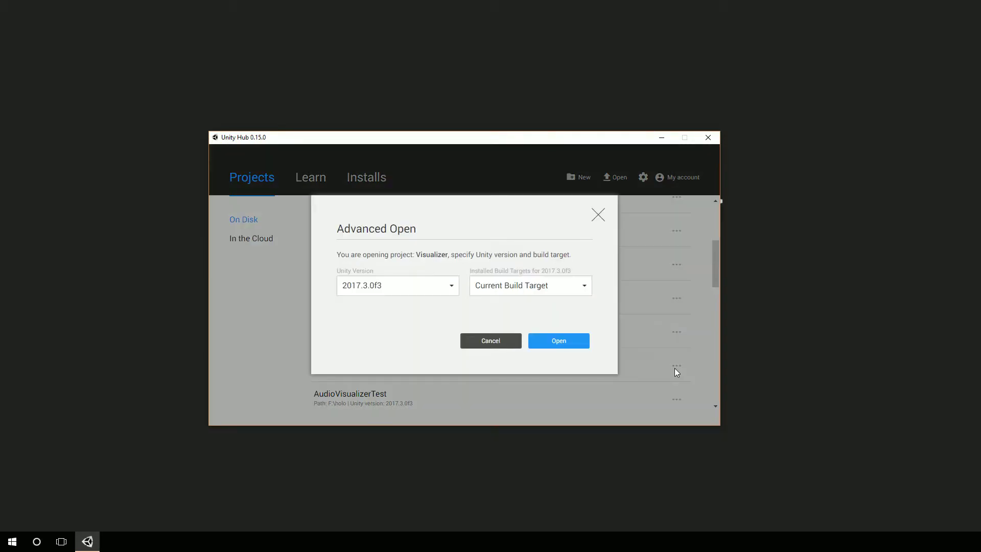
left_click(452, 288)
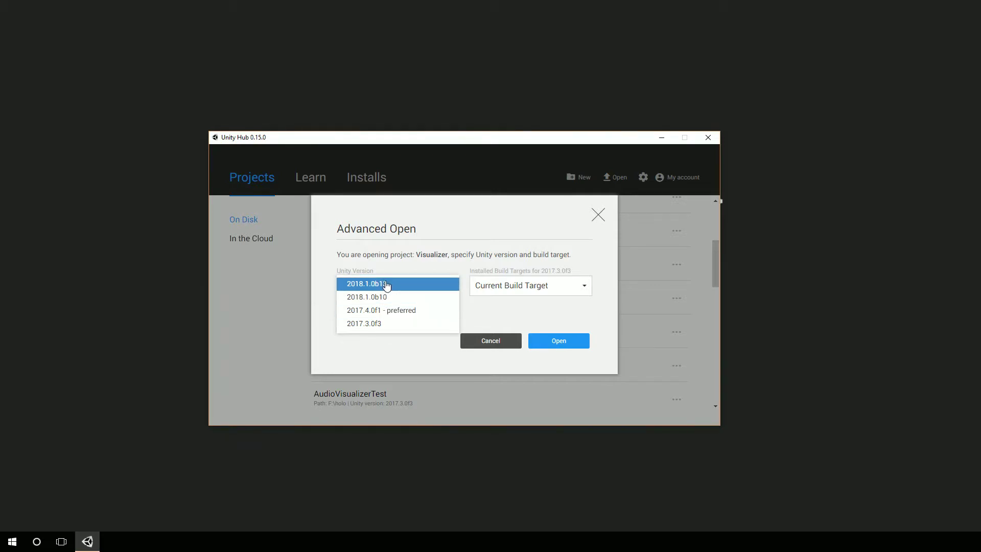
left_click(380, 323)
left_click(583, 290)
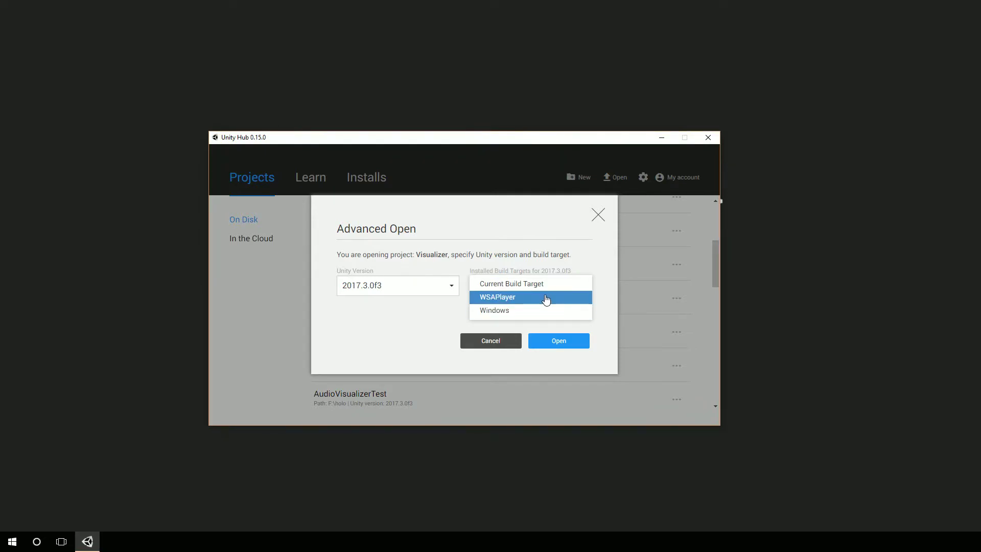
left_click(607, 283)
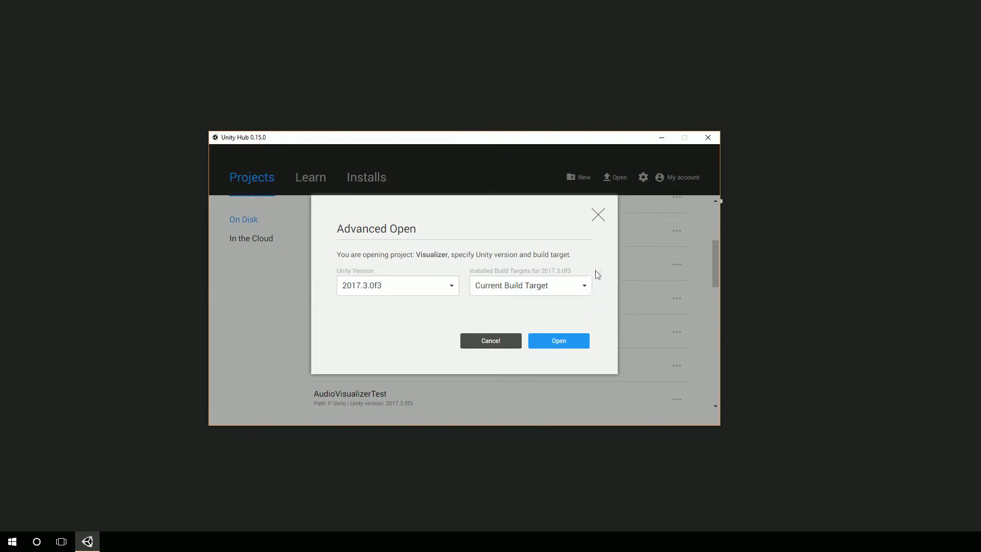
left_click(599, 218)
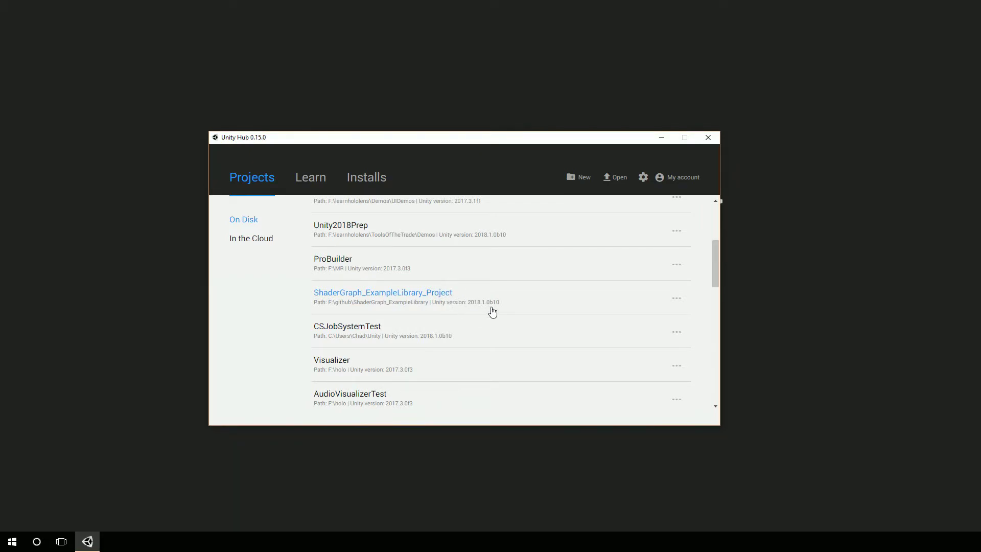
Uninstall the Unity 2018.1.0b10 editor from Installs and confirm the removal
left_click(367, 185)
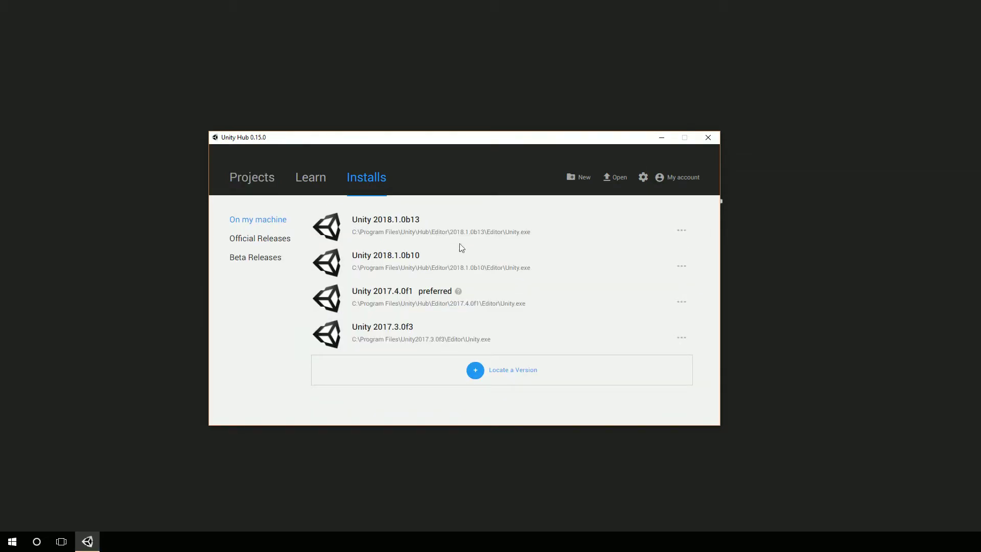
left_click(682, 268)
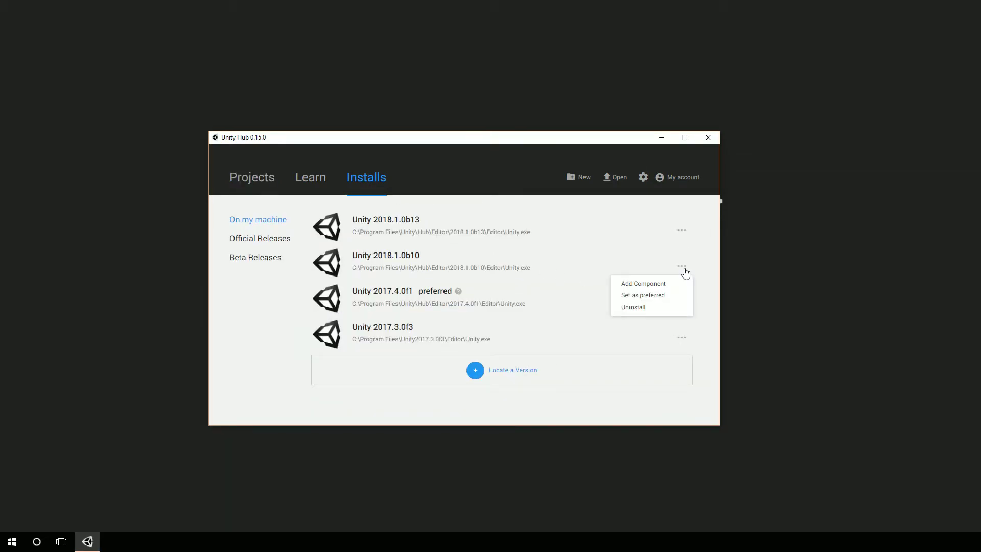
left_click(648, 307)
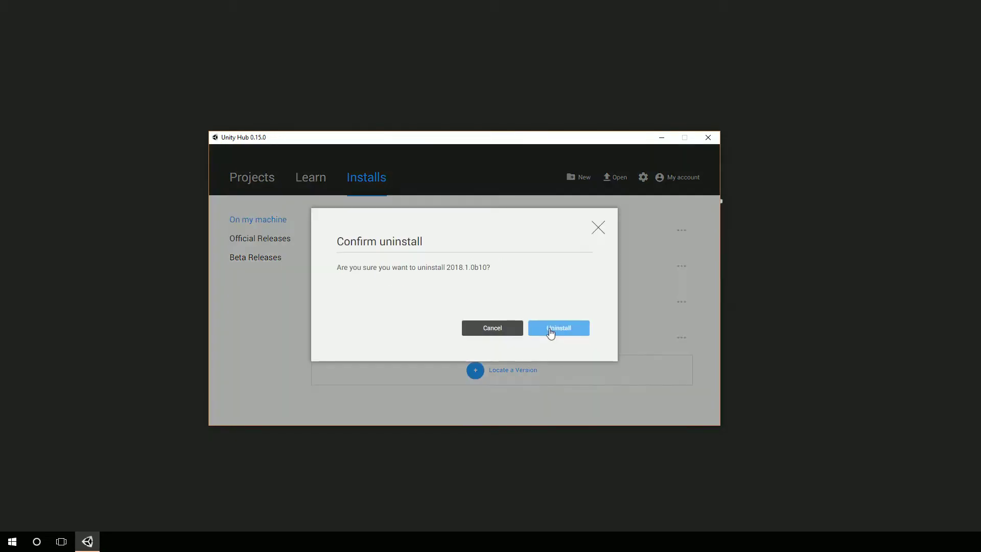
left_click(558, 332)
left_click(564, 330)
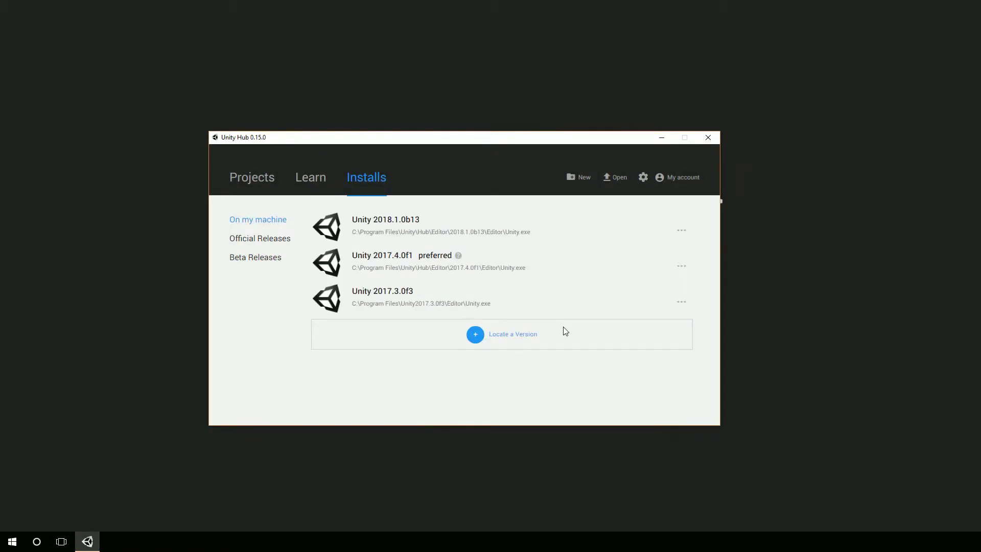
Choose Unity 2018.1.0b13 as the version for ShaderGraph_ExampleLibrary_Project in the Projects list
left_click(252, 177)
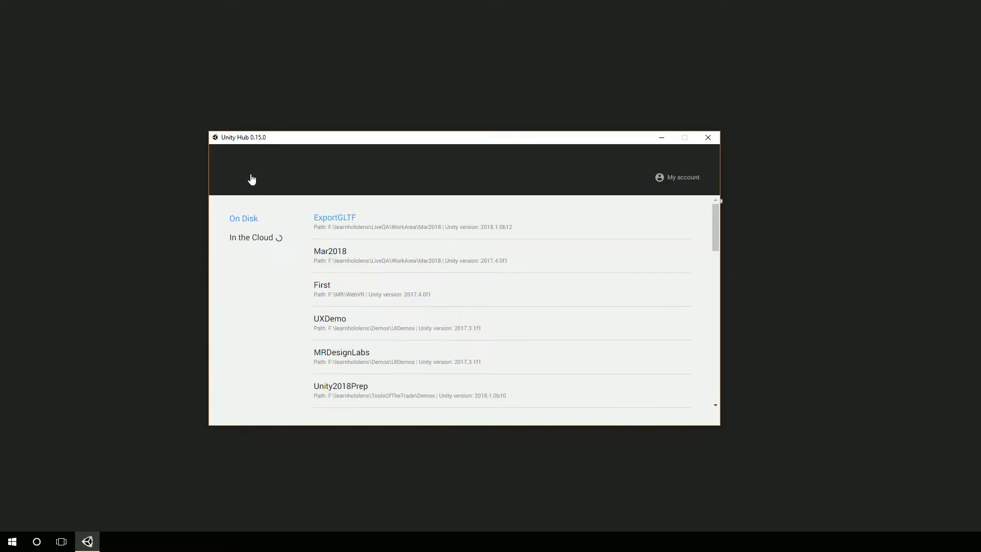
scroll(395, 310, "down", 3)
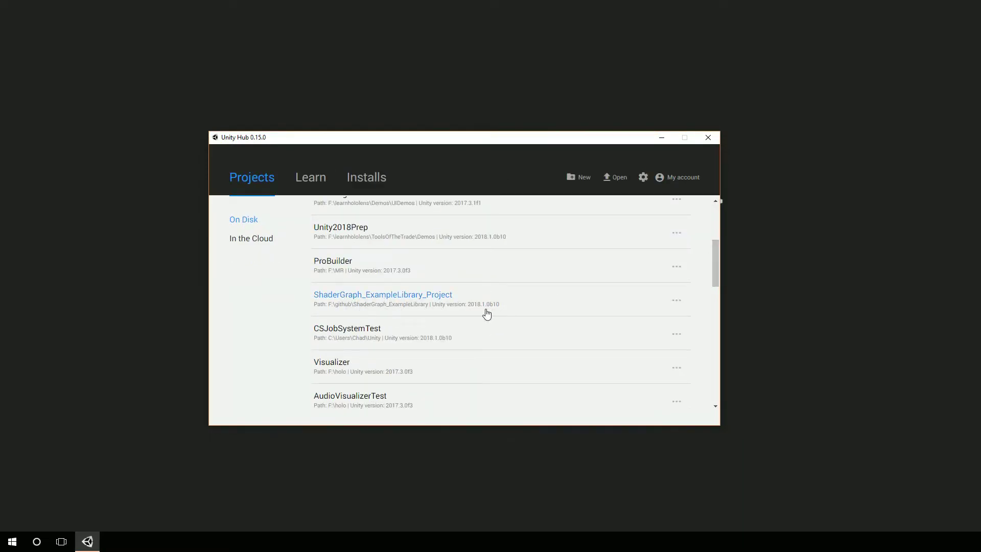
left_click(675, 302)
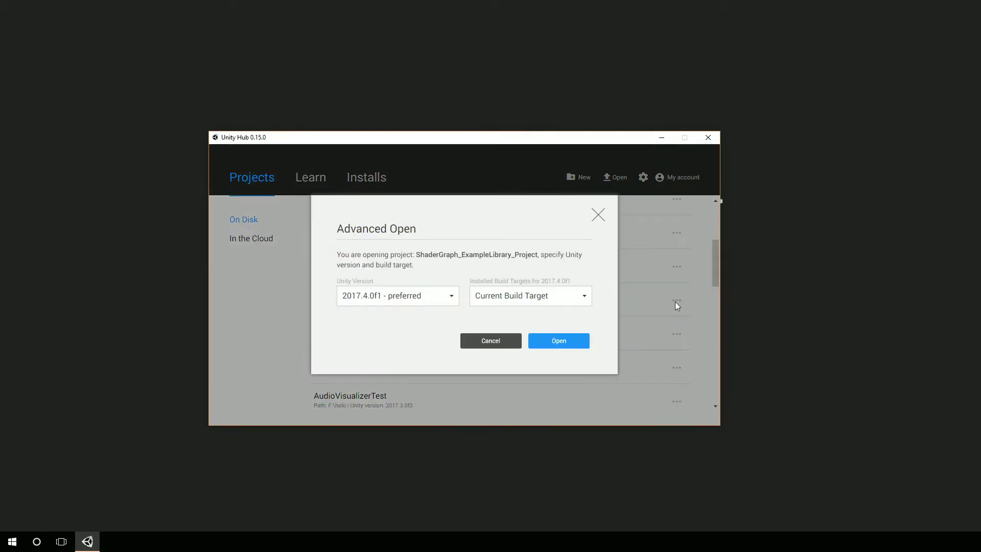
left_click(452, 296)
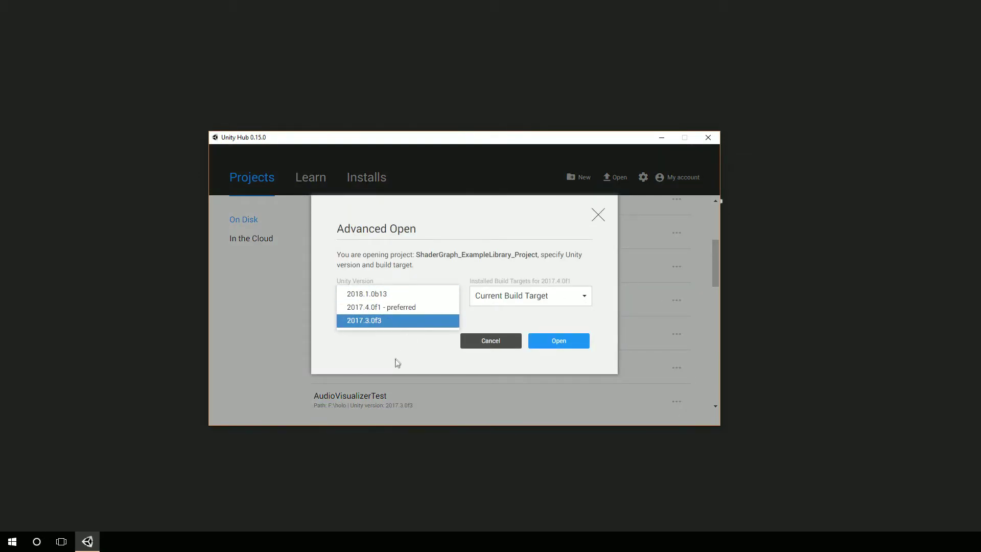
left_click(379, 297)
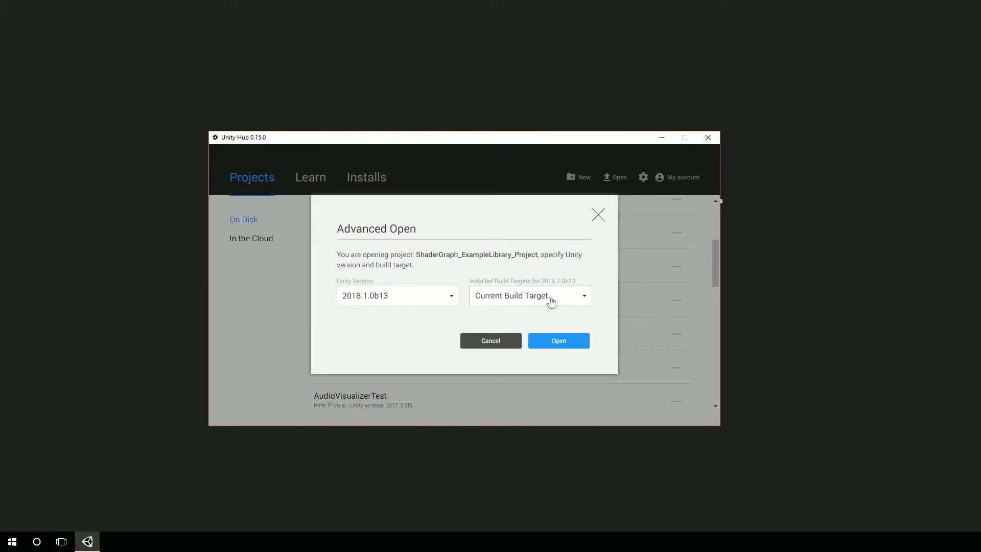
Keep Current Build Target as the build target and launch the project
left_click(551, 302)
left_click(585, 299)
left_click(585, 300)
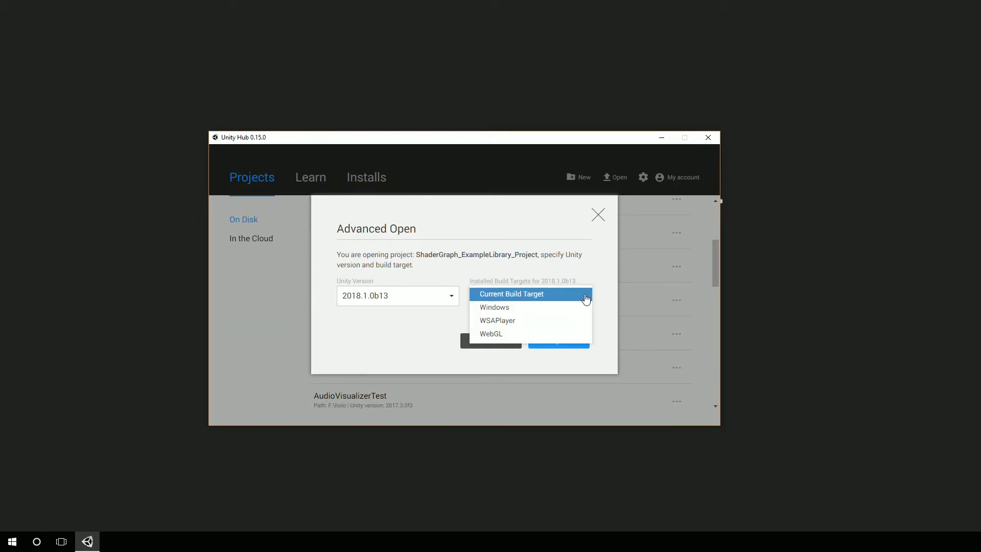
left_click(584, 300)
left_click(559, 341)
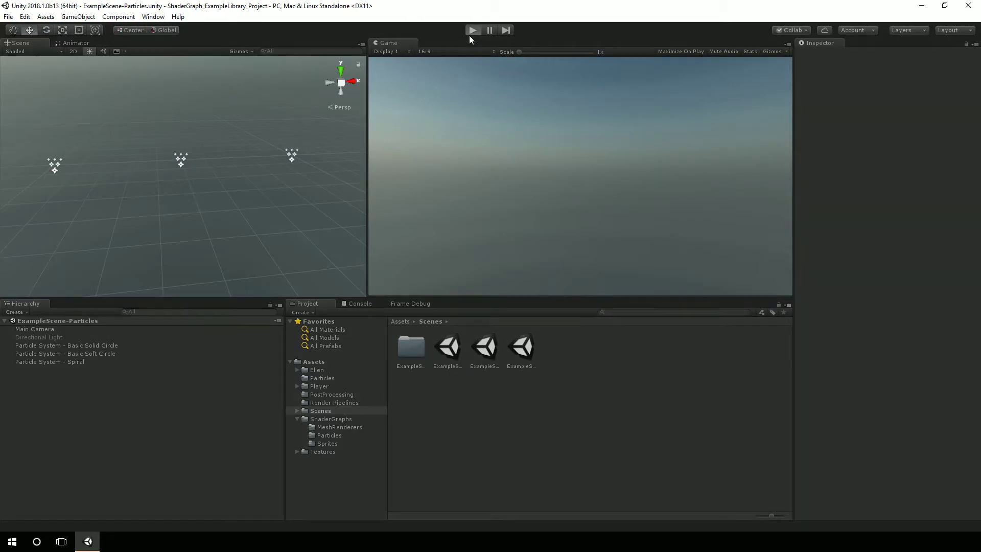
Play the ExampleScene-Particles scene briefly, then stop playback
left_click(469, 35)
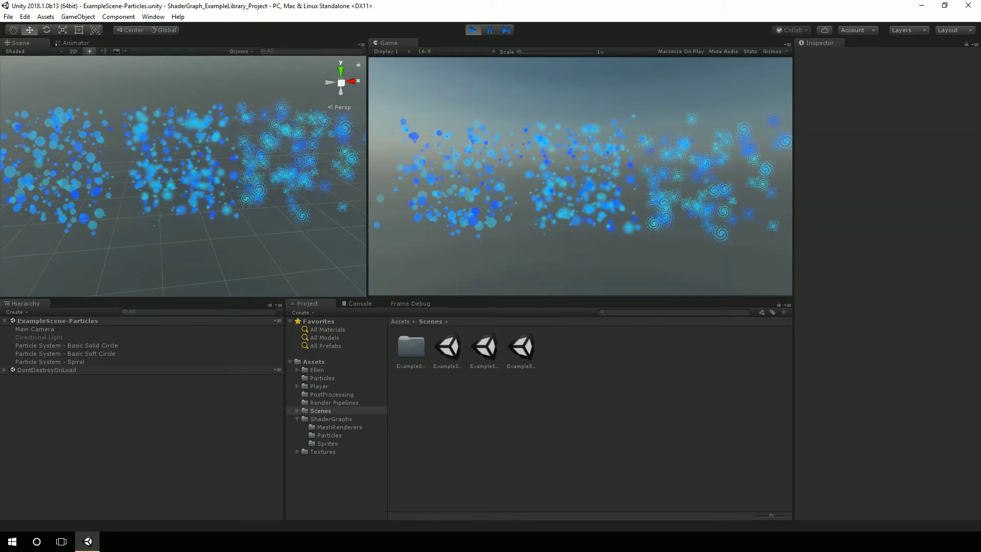
left_click(467, 31)
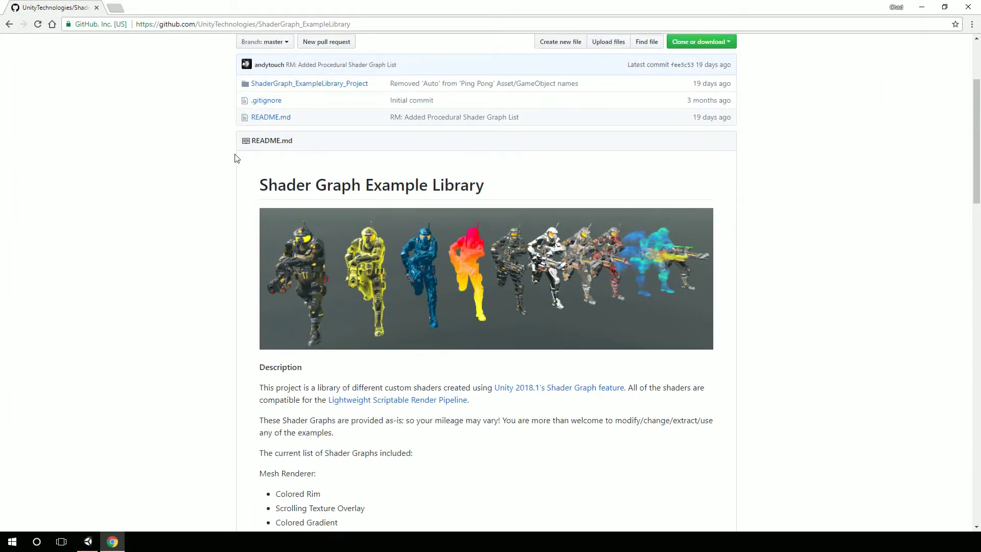
Scroll the ShaderGraph_ExampleLibrary GitHub page to the top and minimize Chrome
scroll(236, 159, "up", 3)
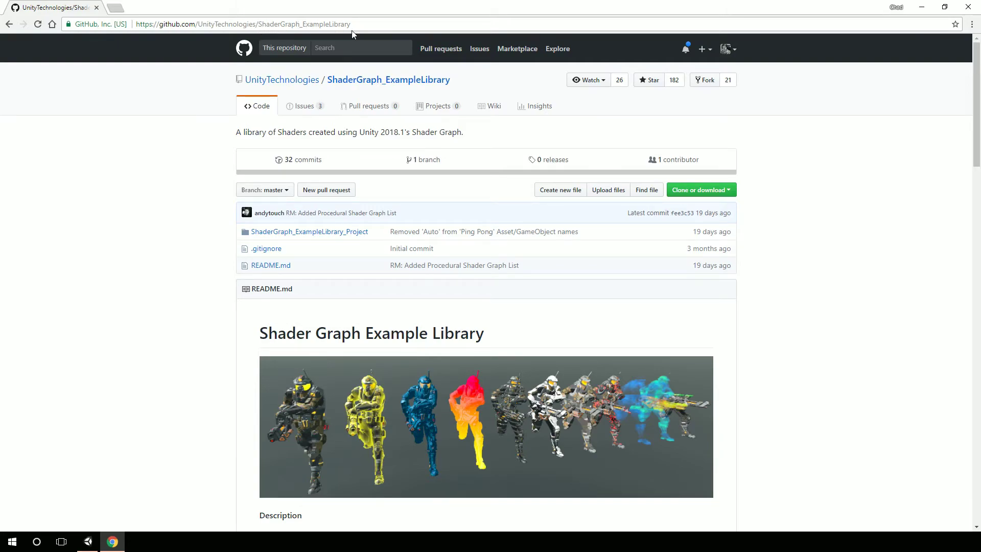
left_click(923, 7)
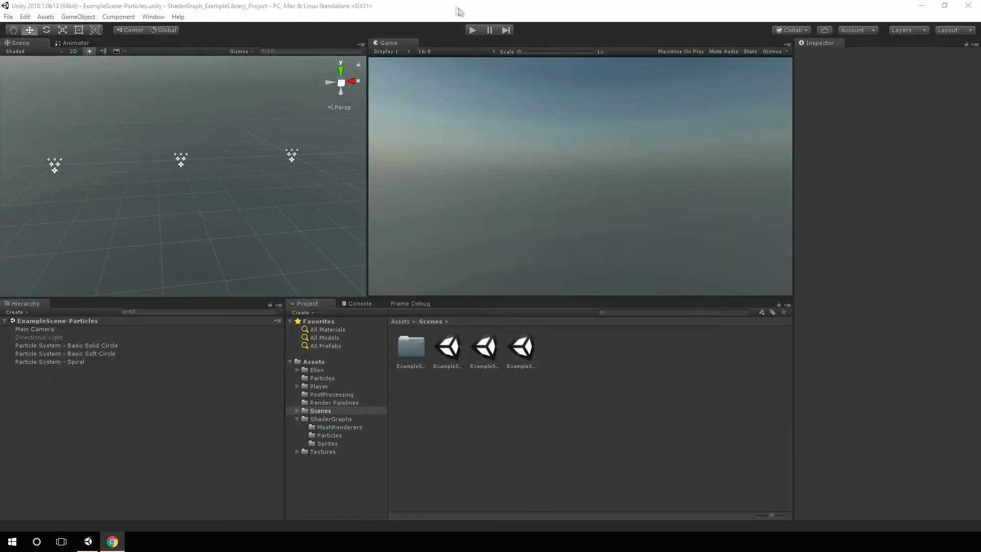
Open ExampleScene-Player from the Scenes folder and pull the Scene view back to show every character
left_click(483, 350)
left_click(452, 351)
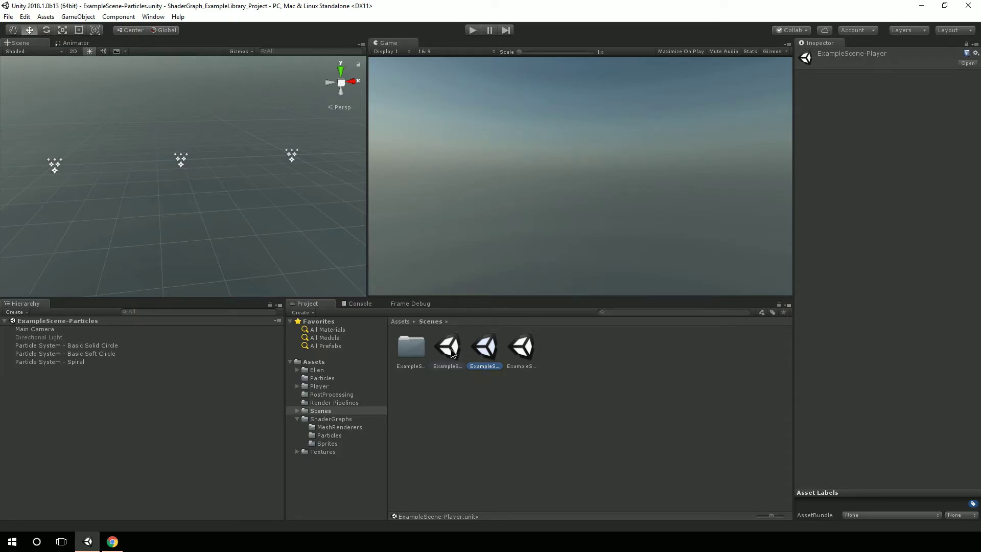
double_click(480, 351)
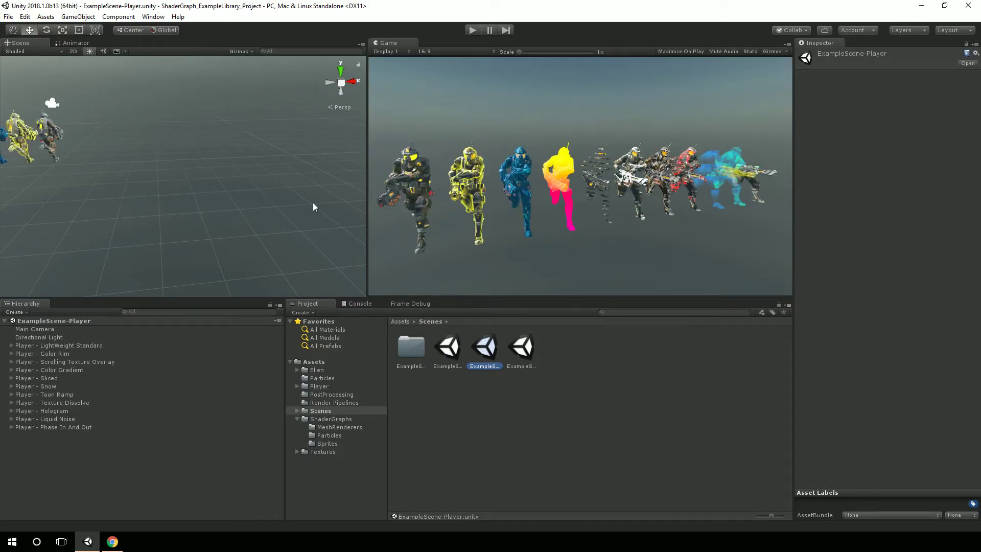
scroll(313, 206, "down", 5)
left_click_drag(312, 207, 485, 59, "alt")
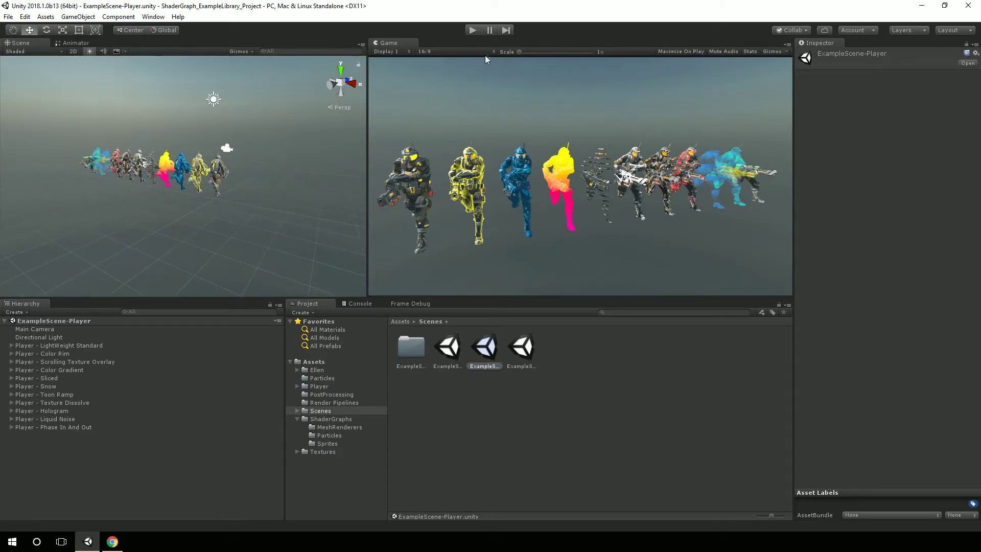
Run the Player scene, moving the Scene view closer to the characters, then stop playback
left_click(471, 31)
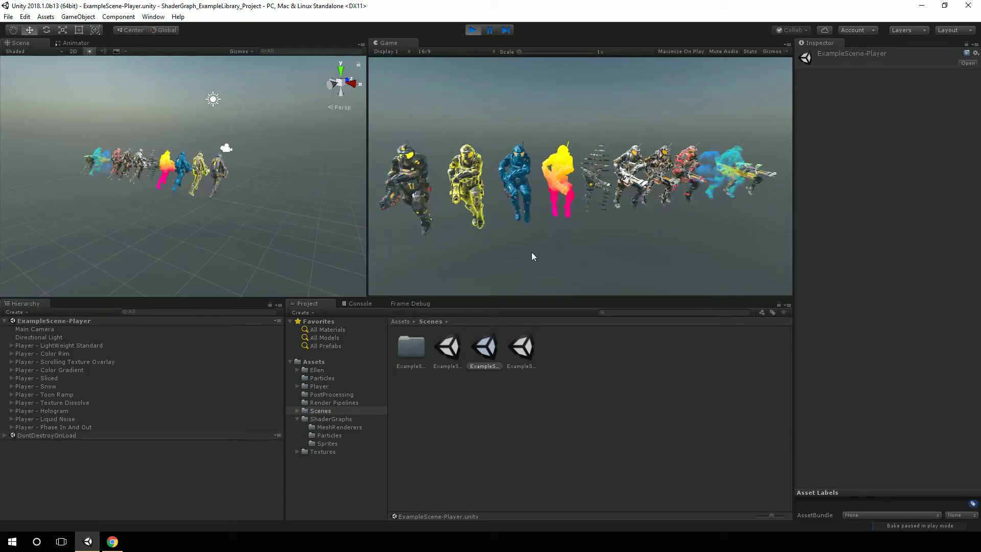
right_click_drag(228, 214, 287, 170)
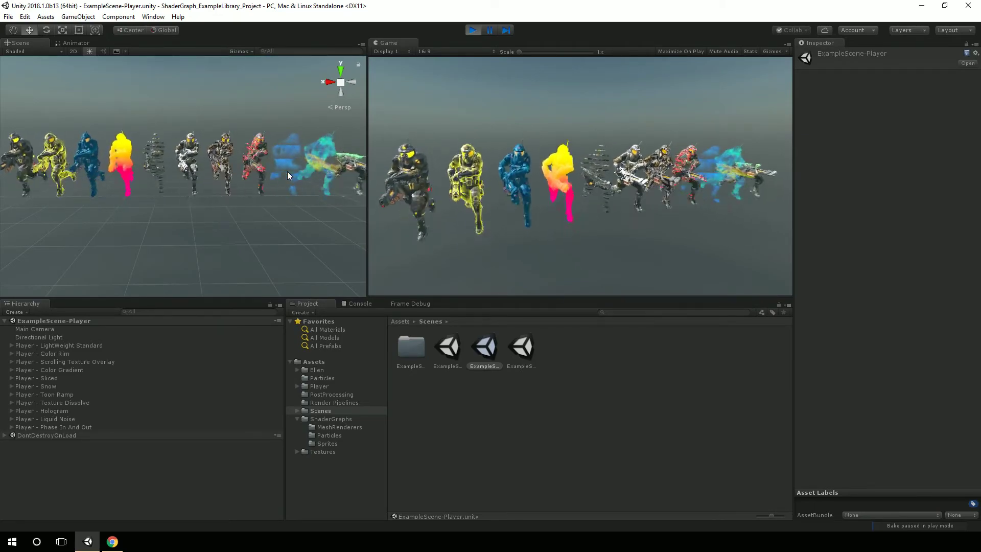
left_click(473, 31)
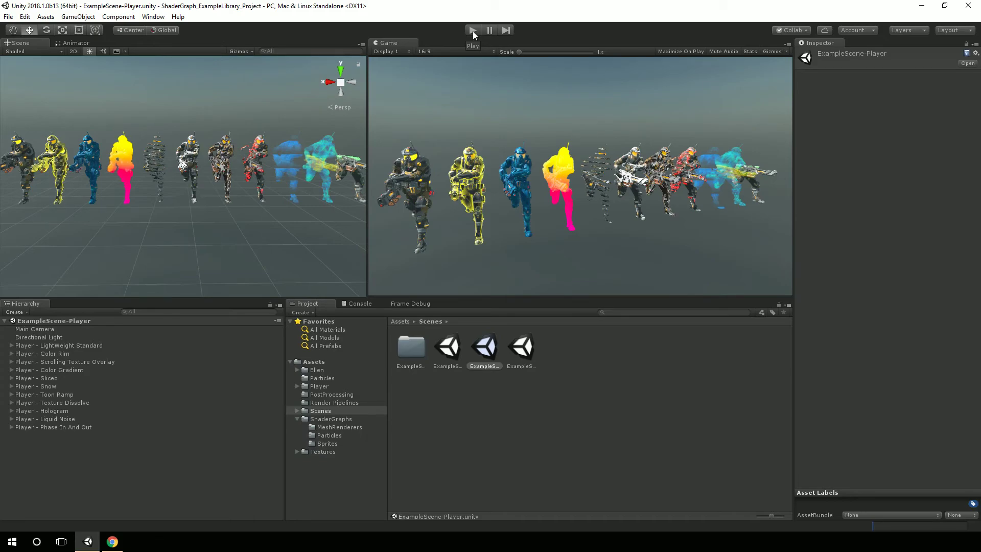
Bring Chrome forward from the taskbar to return to the ShaderGraph_ExampleLibrary GitHub page
left_click(115, 542)
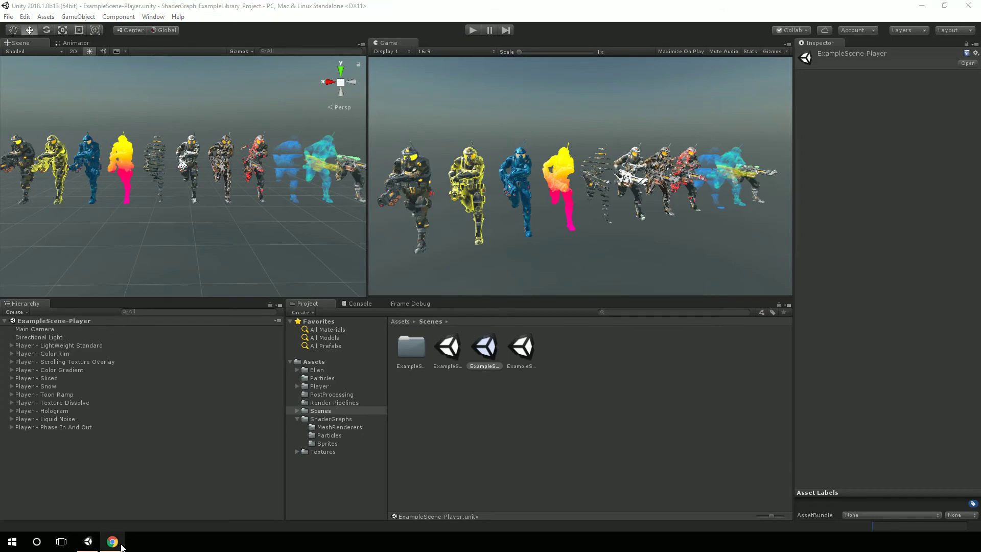